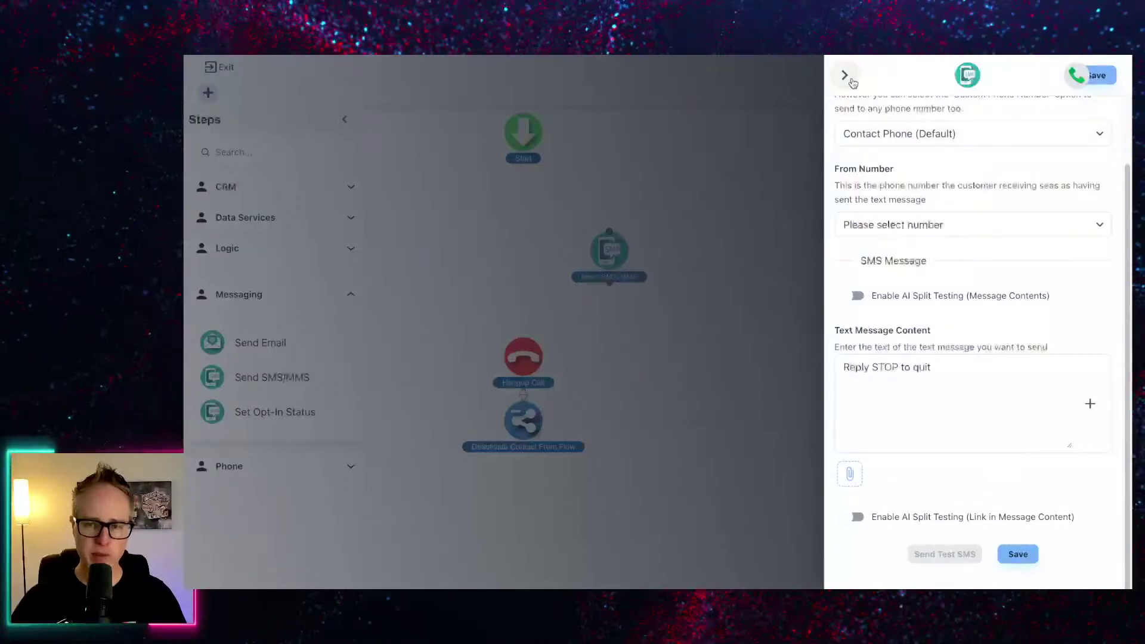
# - Close the open step settings and add a Send SMS/MMS step between Start and Hangup Call in the flow
pyautogui.click(844, 76)
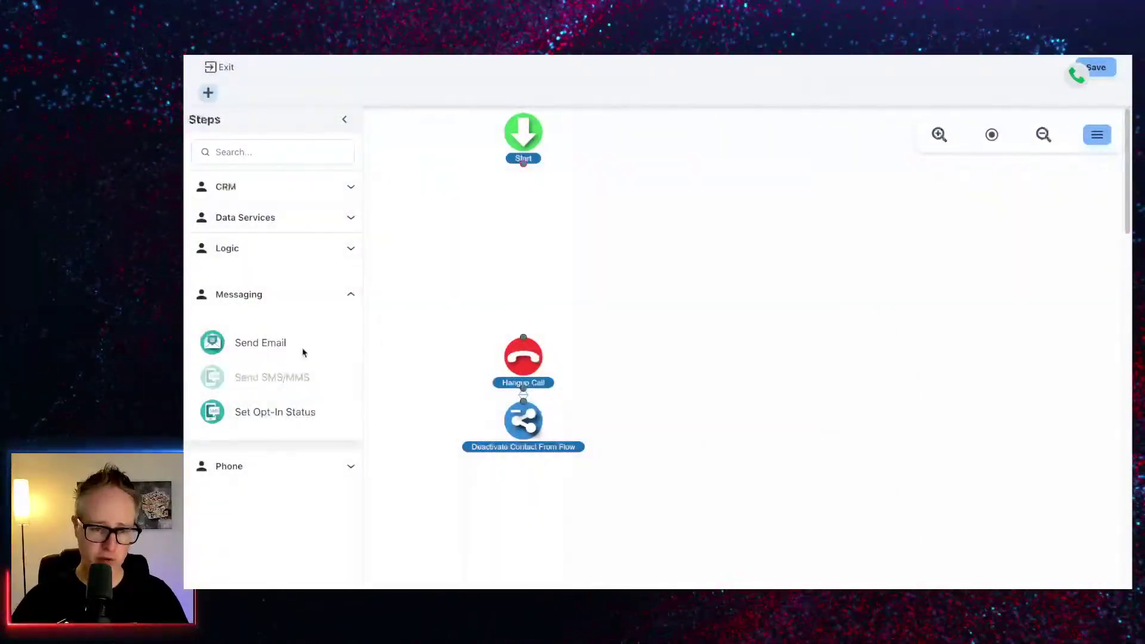
pyautogui.moveTo(509, 289); pyautogui.dragTo(511, 289)
pyautogui.scroll(-3, 874, 496)
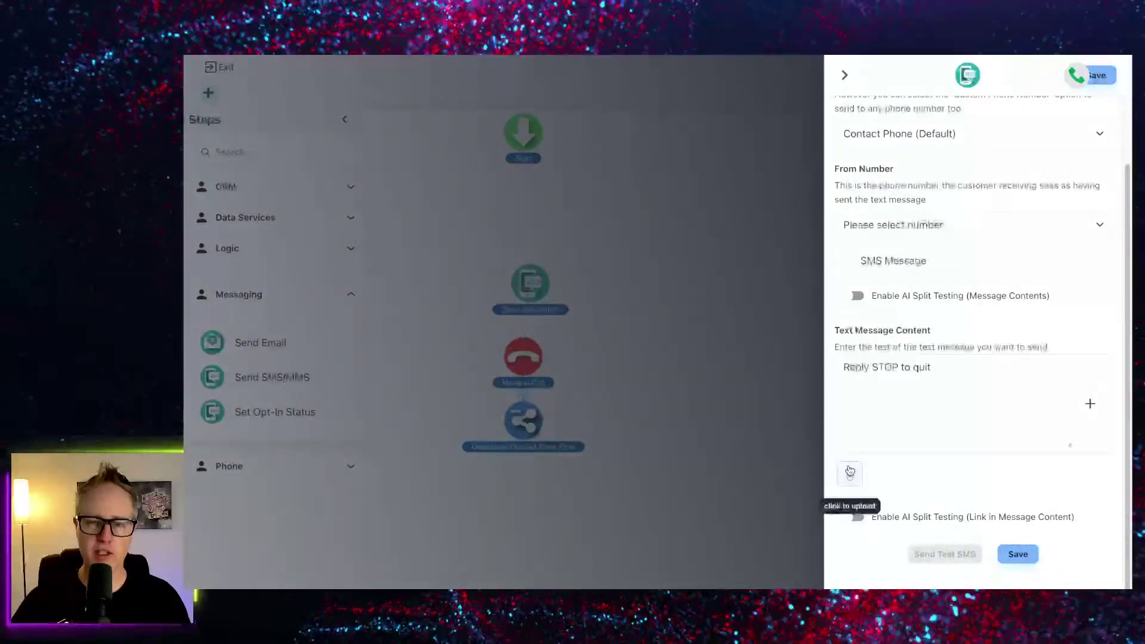
pyautogui.click(851, 471)
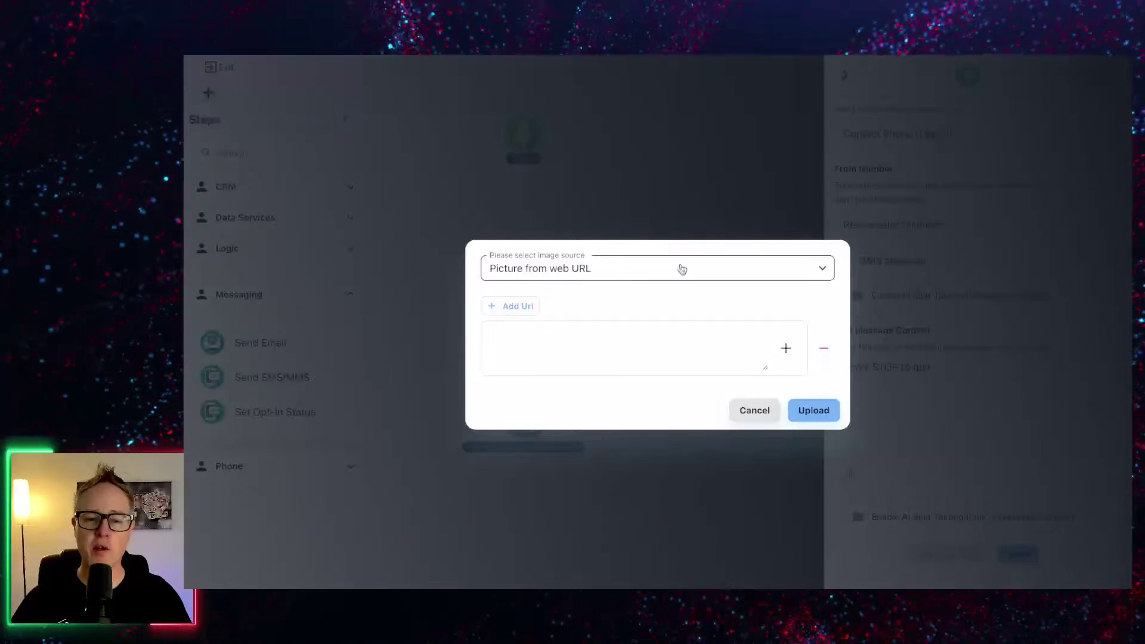
pyautogui.click(621, 328)
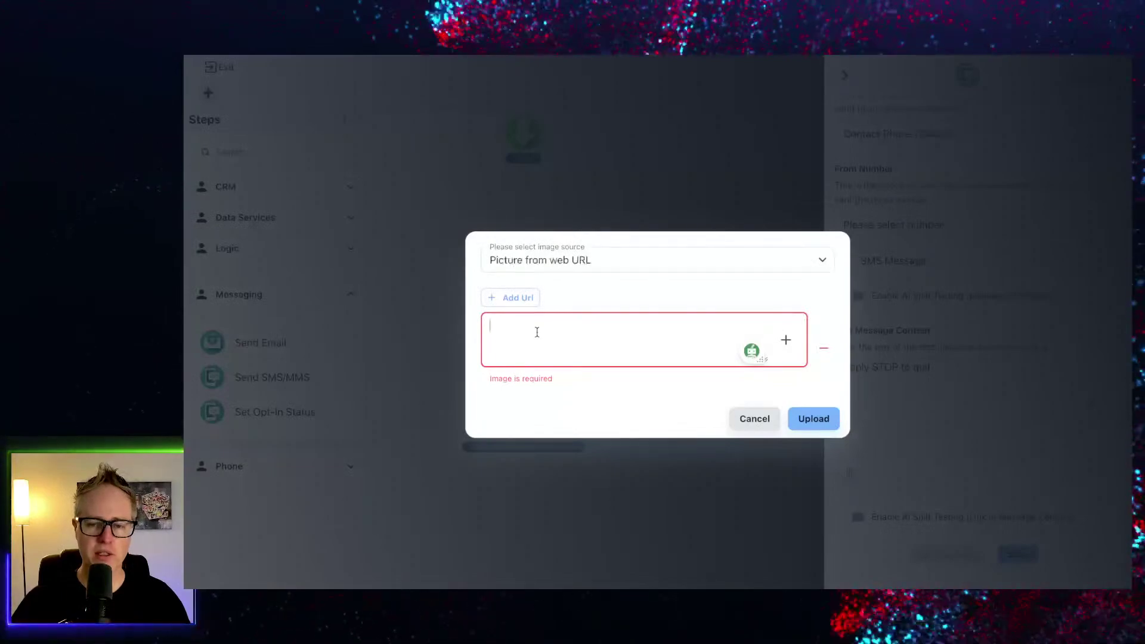
pyautogui.write('https://img.localremix.com/i/FLUMuDHOM.gif?email={$contact.email}&first_name=Mike')
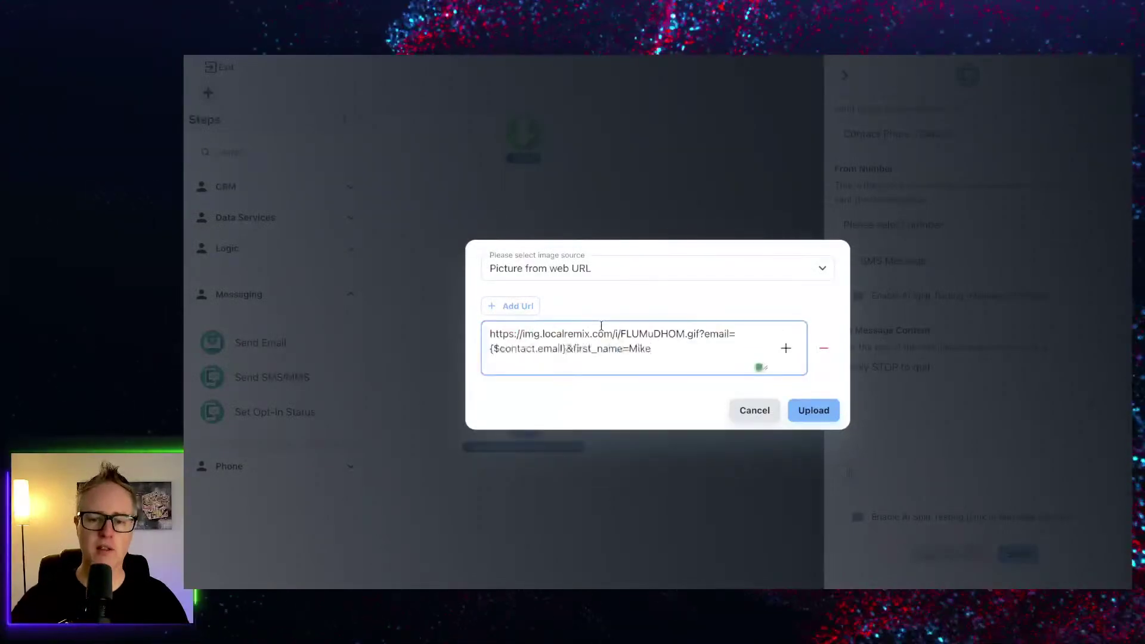
# - Replace the sample first name in the picture URL with the {$contact.first_name} variable, upload the picture and close its preview
pyautogui.doubleClick(636, 348)
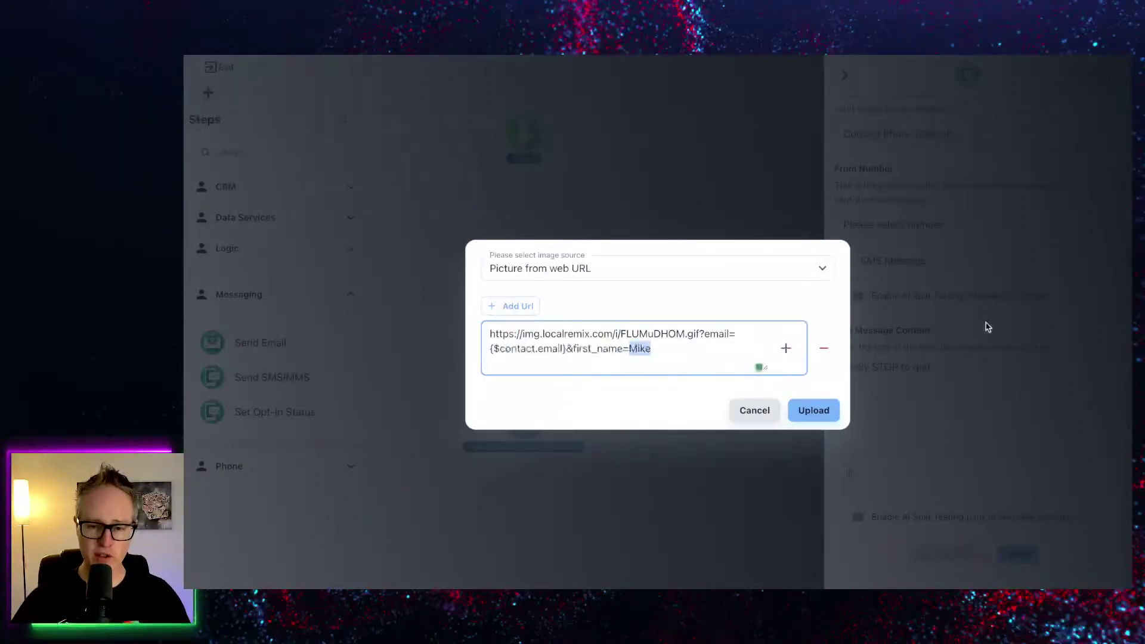
pyautogui.press('BackSpace')
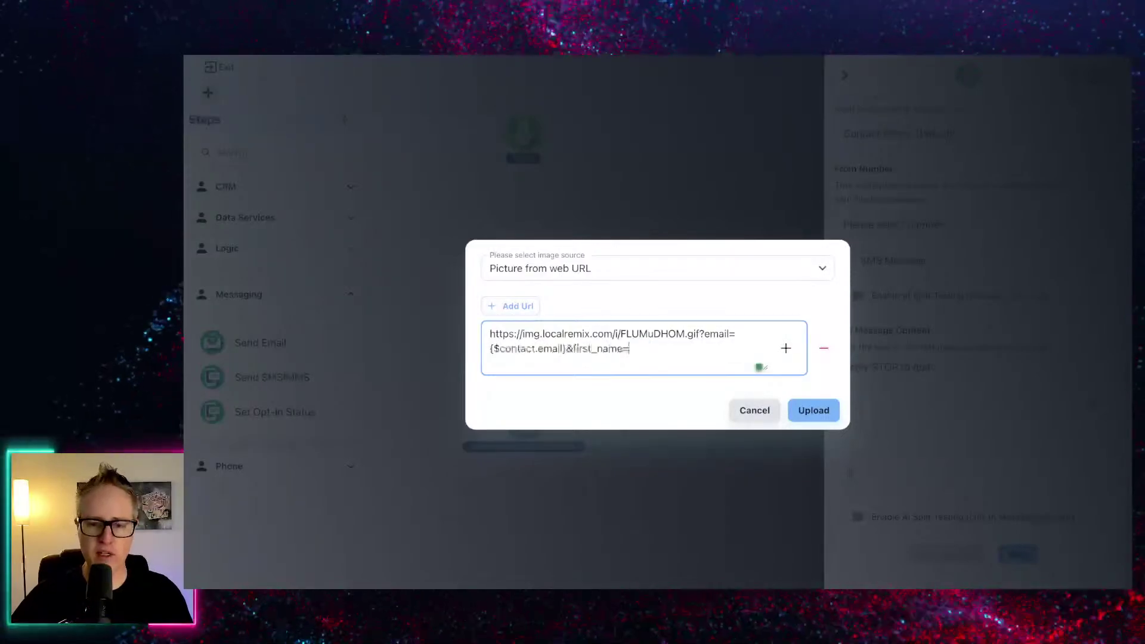
pyautogui.click(790, 354)
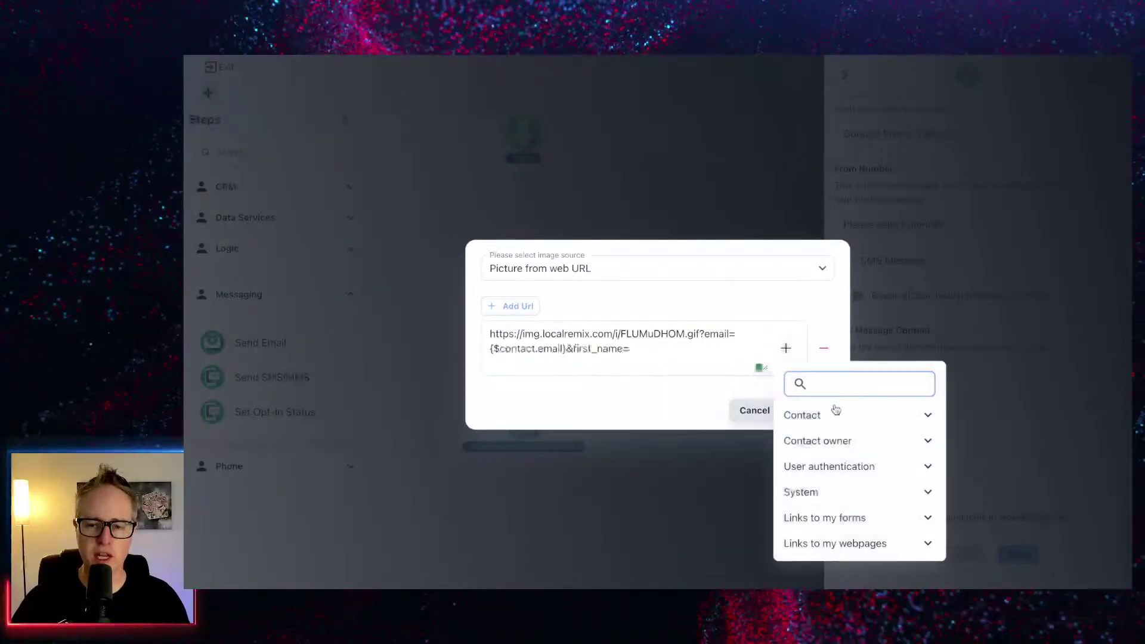
pyautogui.click(832, 410)
pyautogui.scroll(-2, 846, 561)
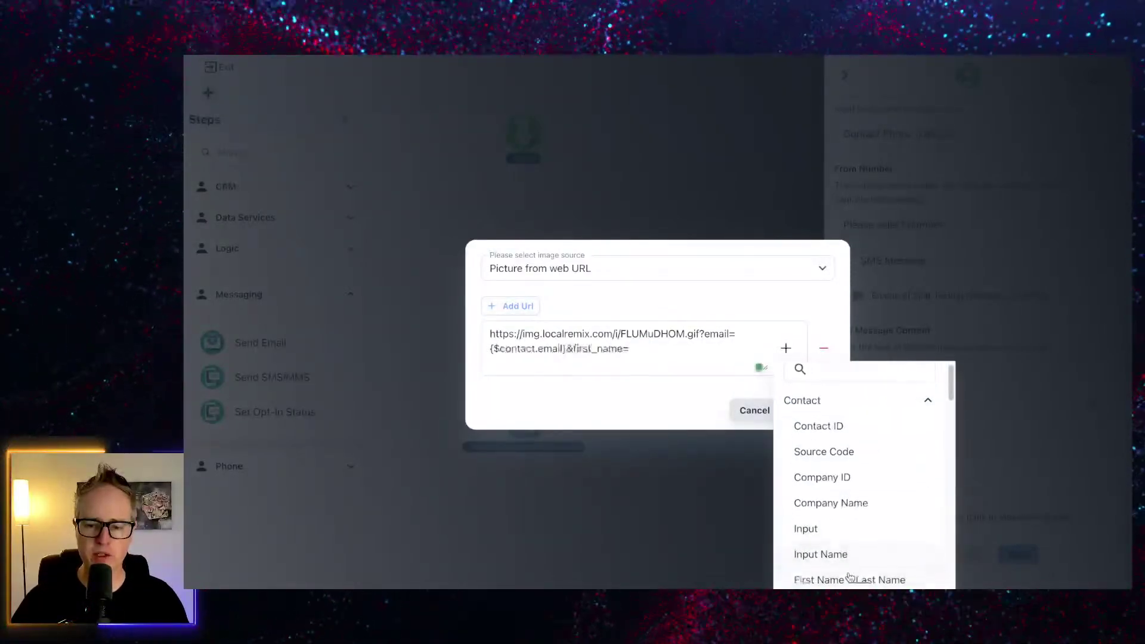
pyautogui.click(847, 568)
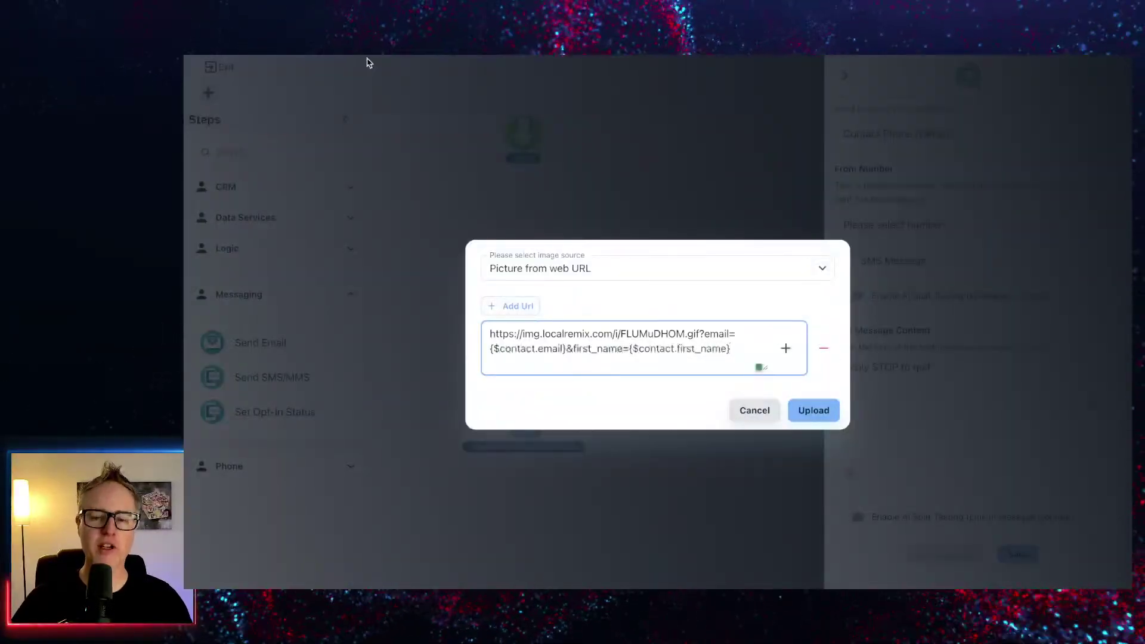
pyautogui.click(812, 410)
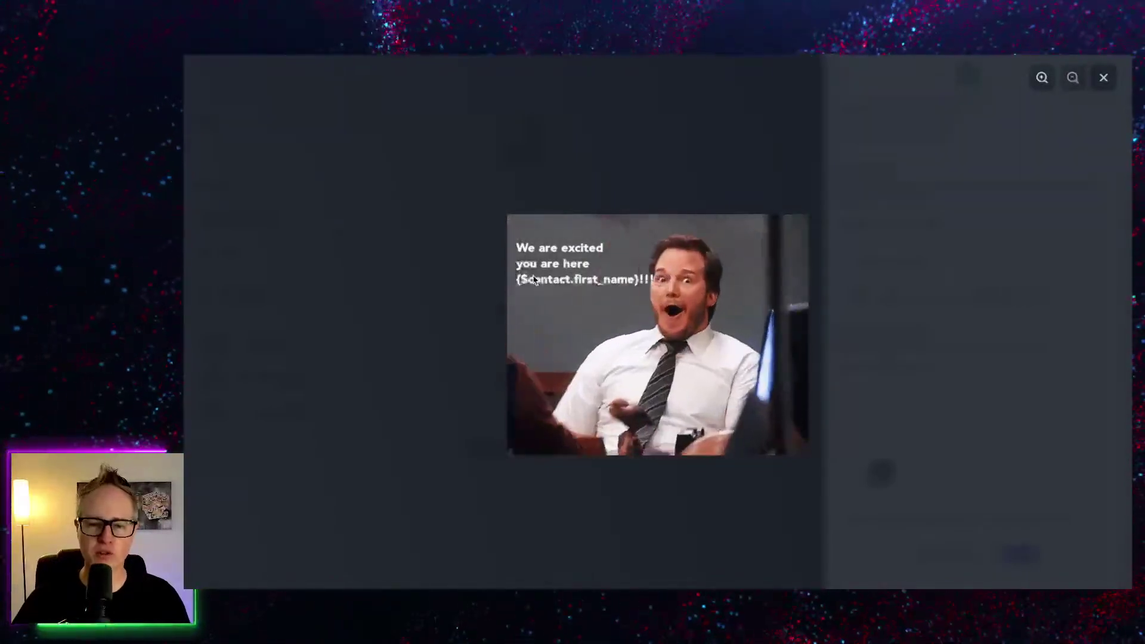
pyautogui.click(1104, 79)
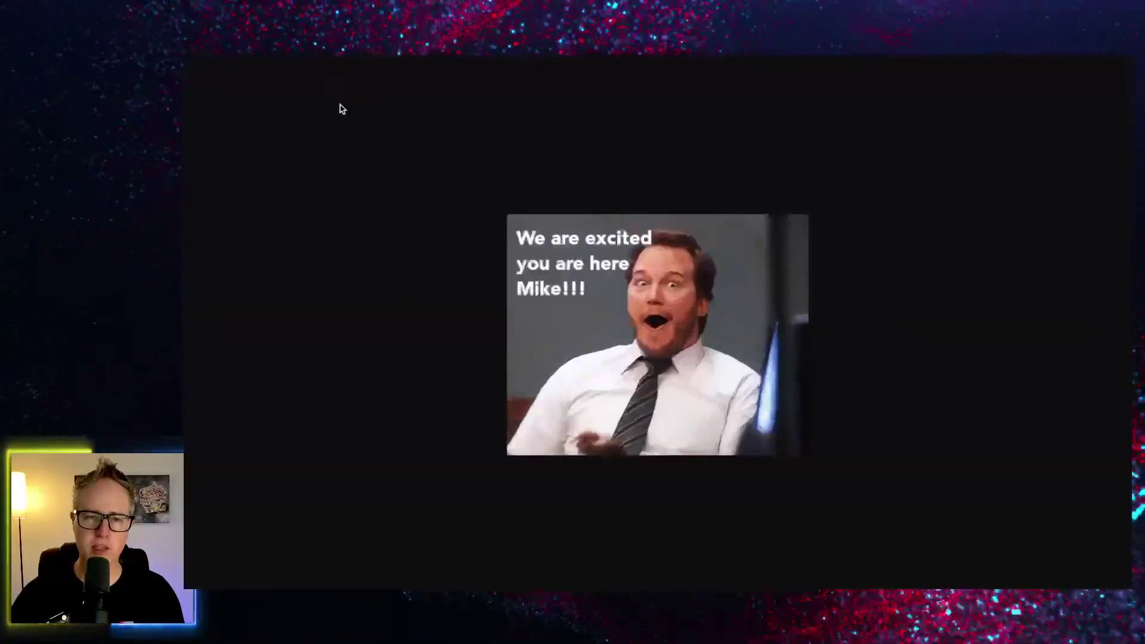
# - Return to FlowTrack's Phone section and open the SMS Plan page of the phone numbers
pyautogui.click(335, 57)
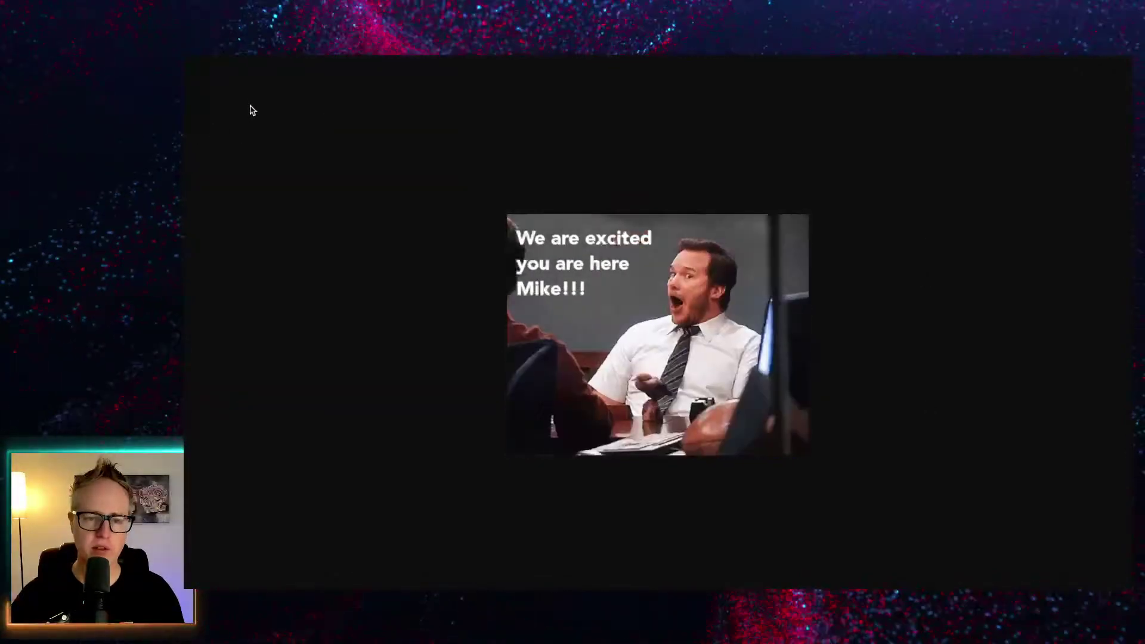
pyautogui.click(330, 56)
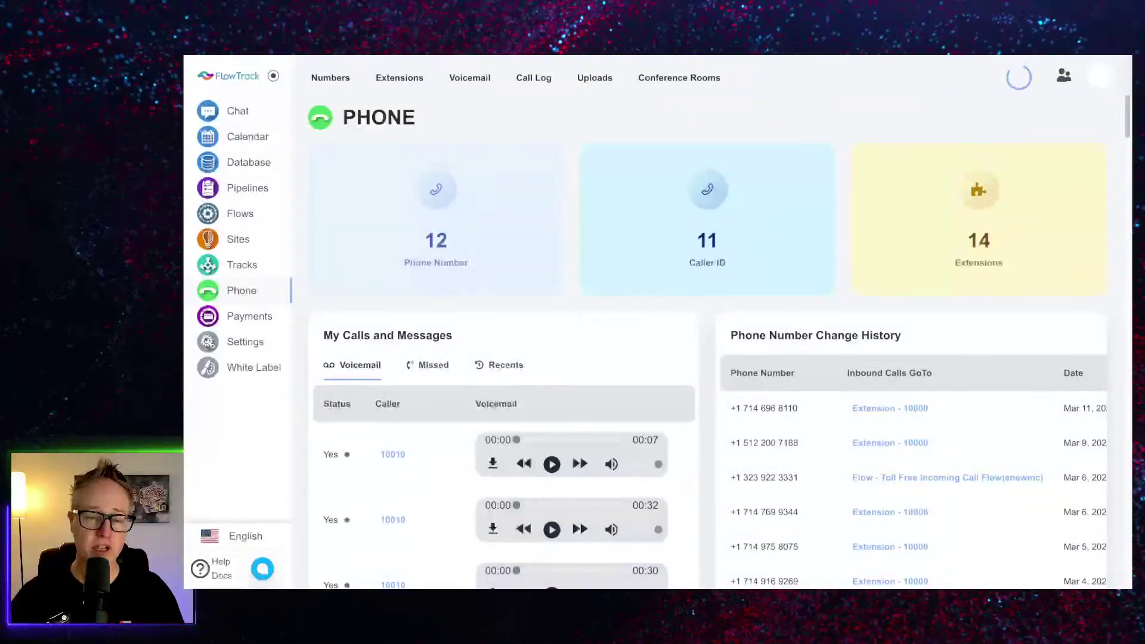
pyautogui.click(338, 84)
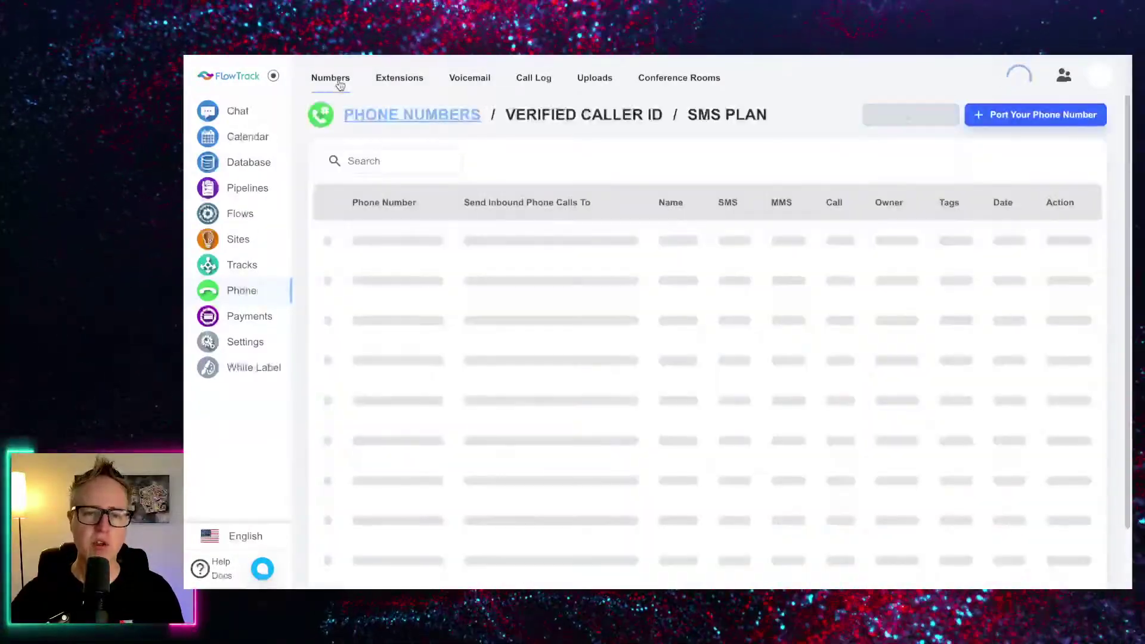
pyautogui.click(709, 119)
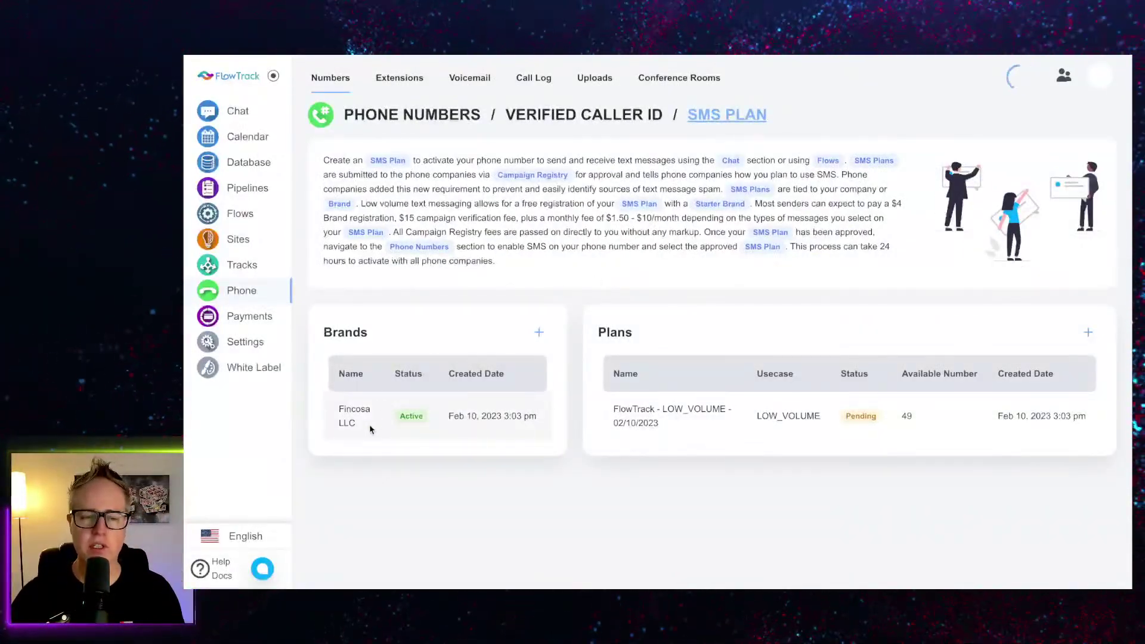
# - Start enabling SMS for the Template: Business Phone Number, choosing to create a new SMS plan
pyautogui.click(419, 116)
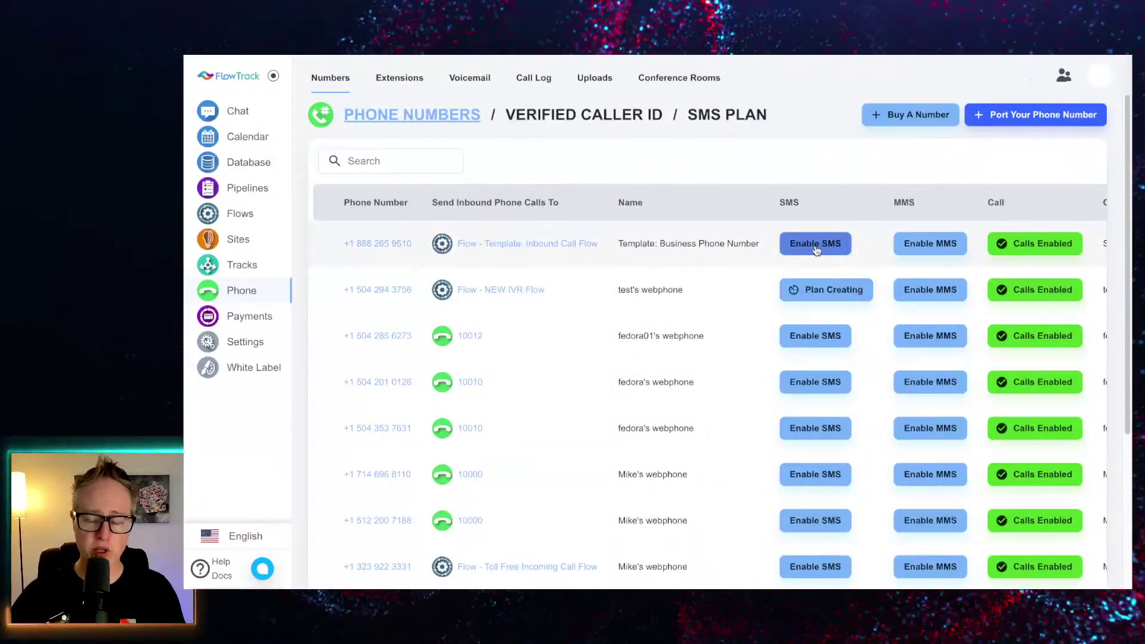
pyautogui.click(816, 243)
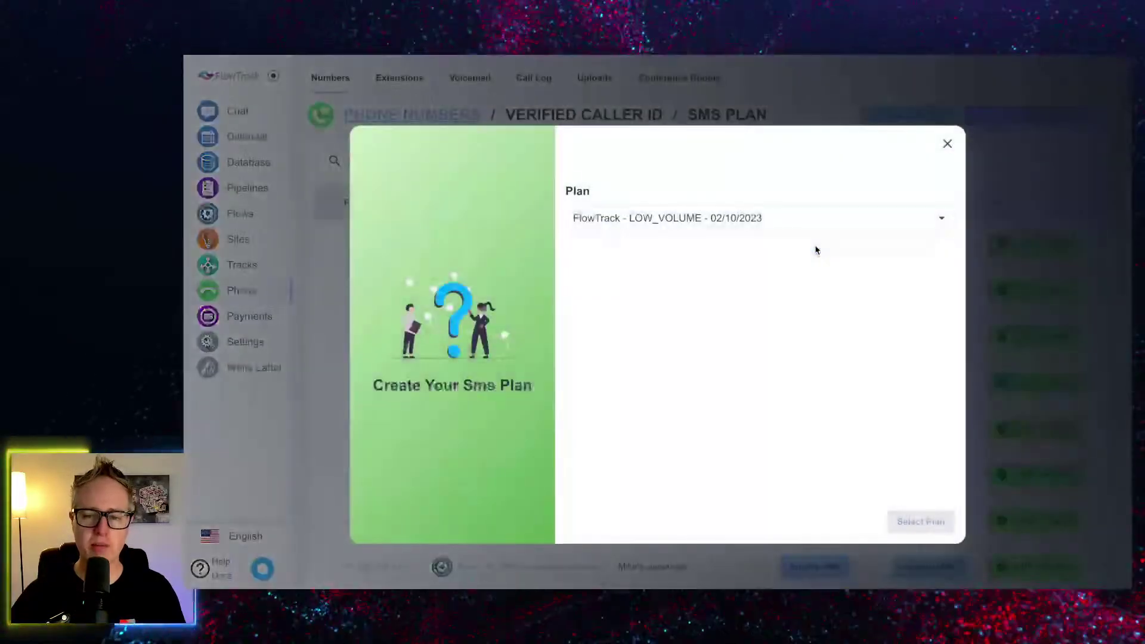
pyautogui.click(813, 216)
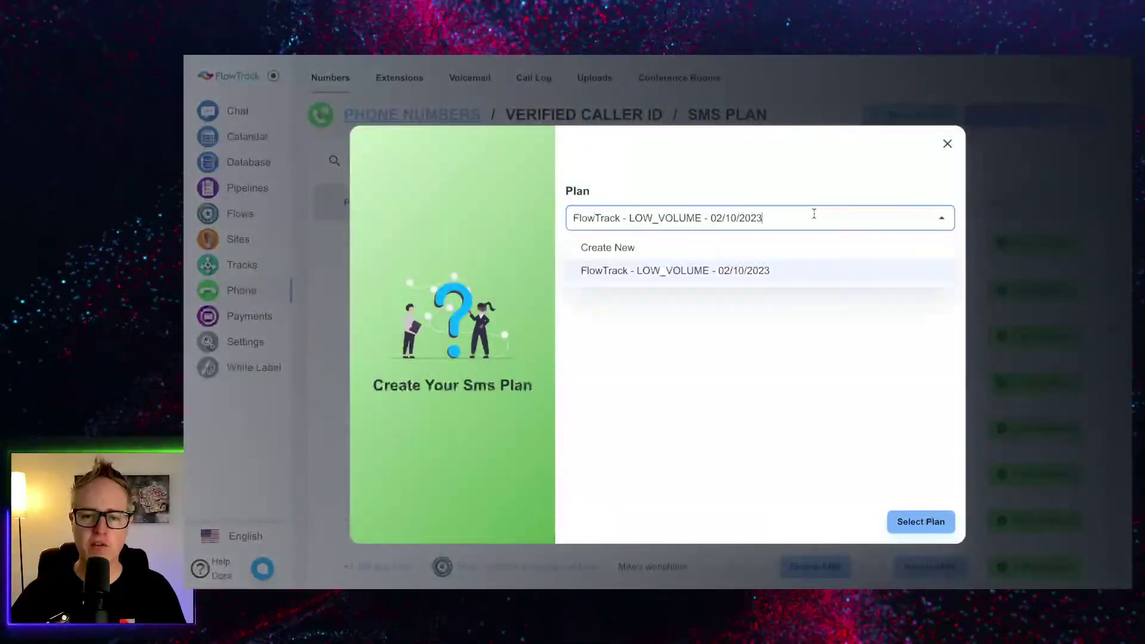
pyautogui.click(803, 249)
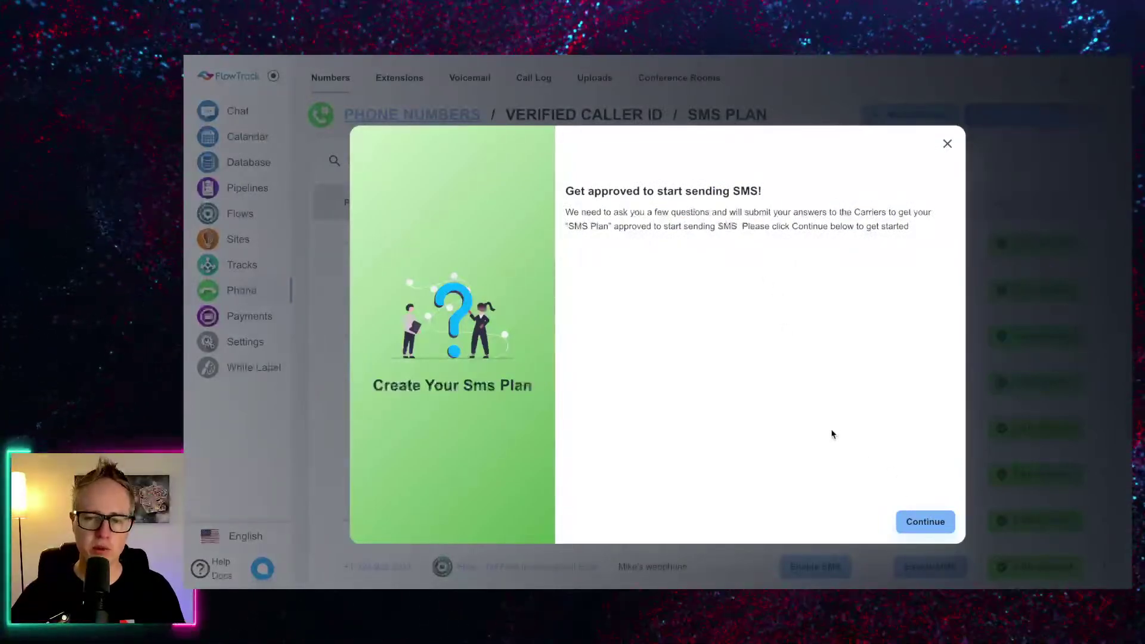
pyautogui.click(911, 530)
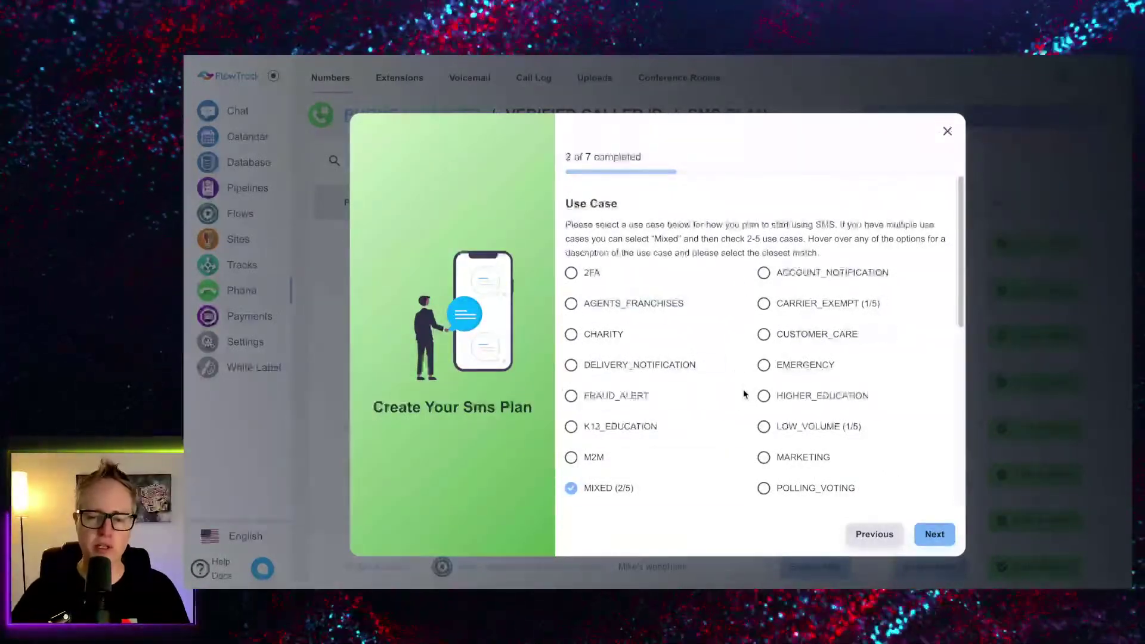
# - Look through the SMS use cases and the MIXED sub-options, choose CUSTOMER_CARE and continue to the brand selection
pyautogui.scroll(-2, 769, 412)
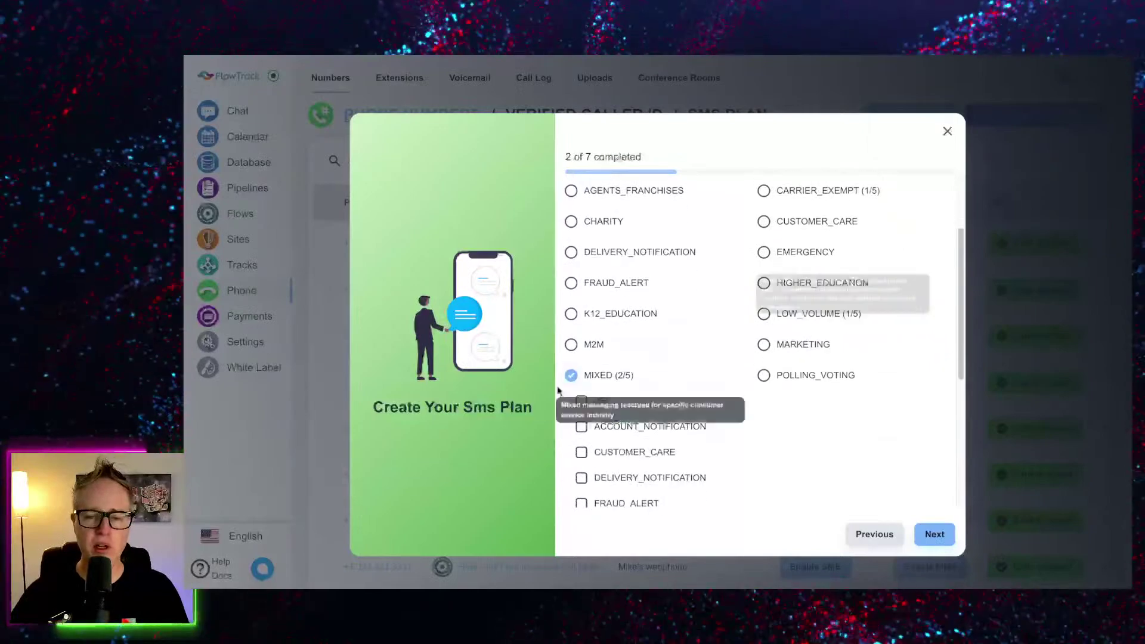
pyautogui.scroll(-1, 596, 376)
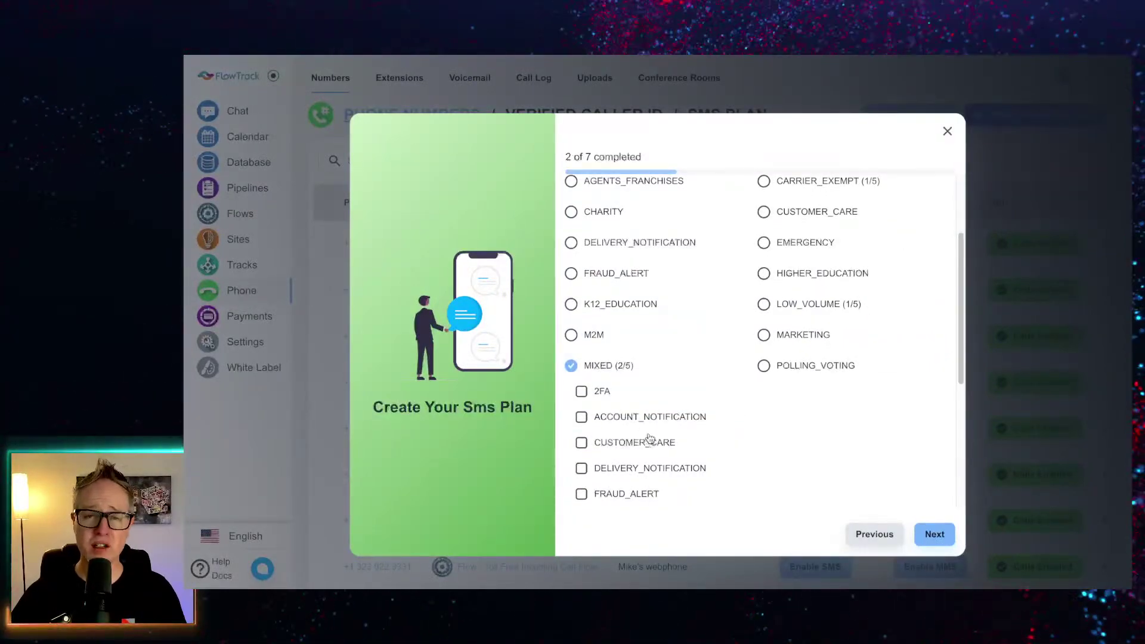
pyautogui.scroll(-1, 657, 427)
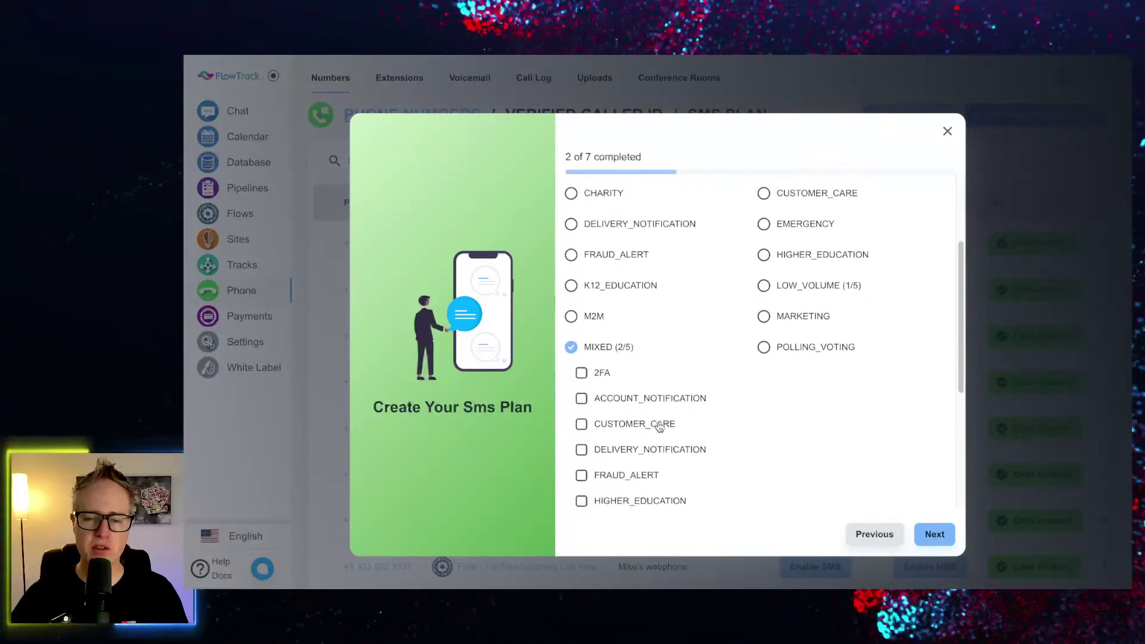
pyautogui.scroll(-5, 658, 426)
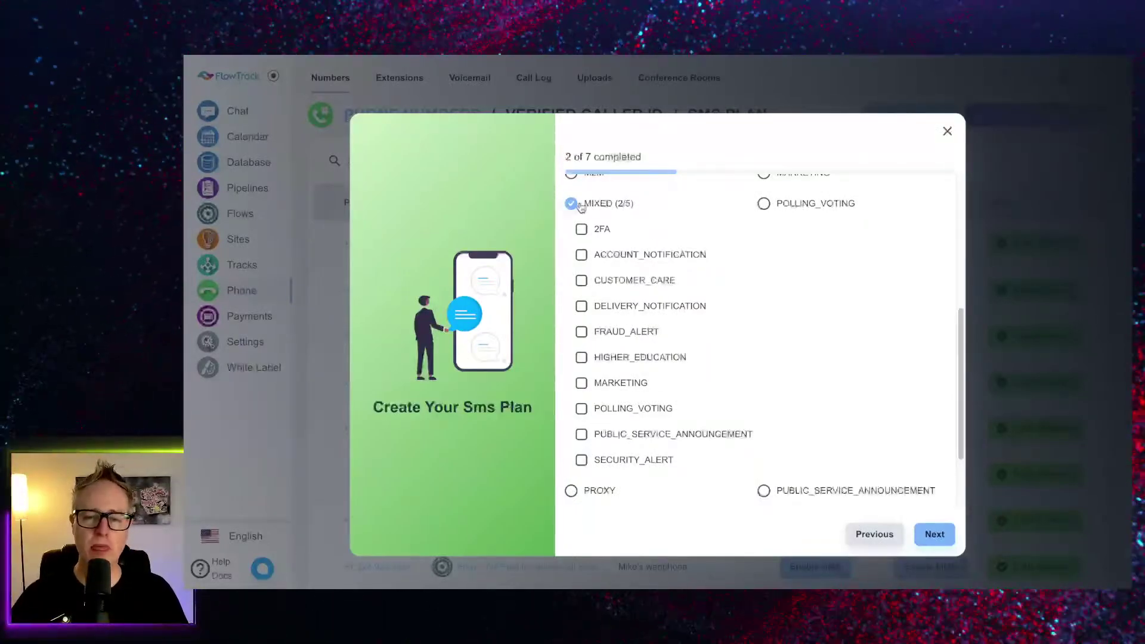
pyautogui.scroll(3, 636, 320)
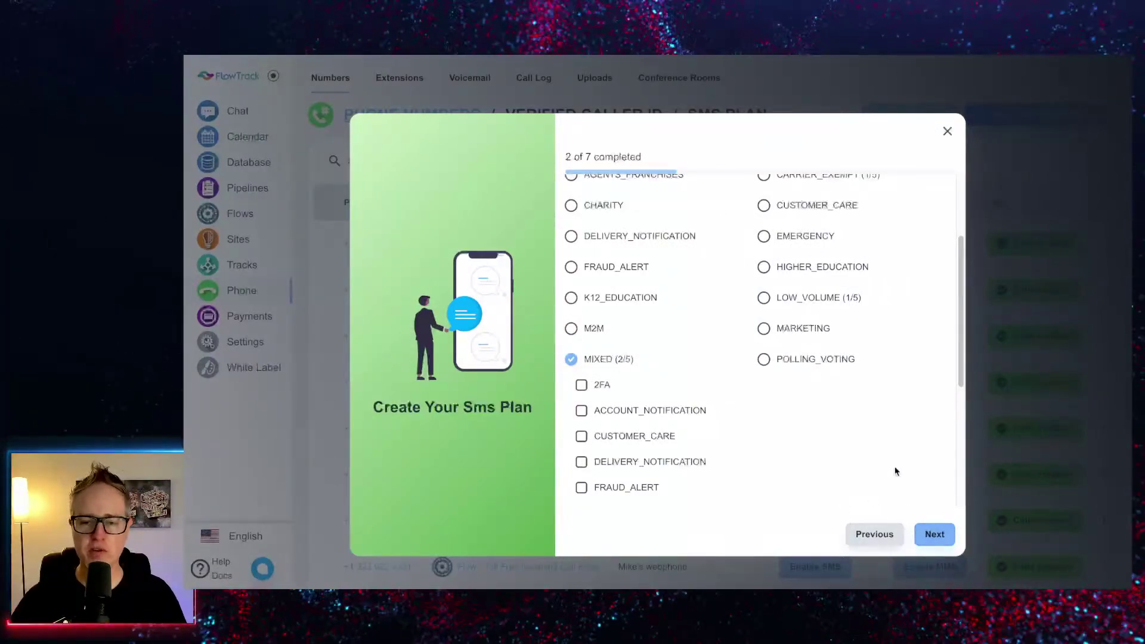
pyautogui.click(763, 205)
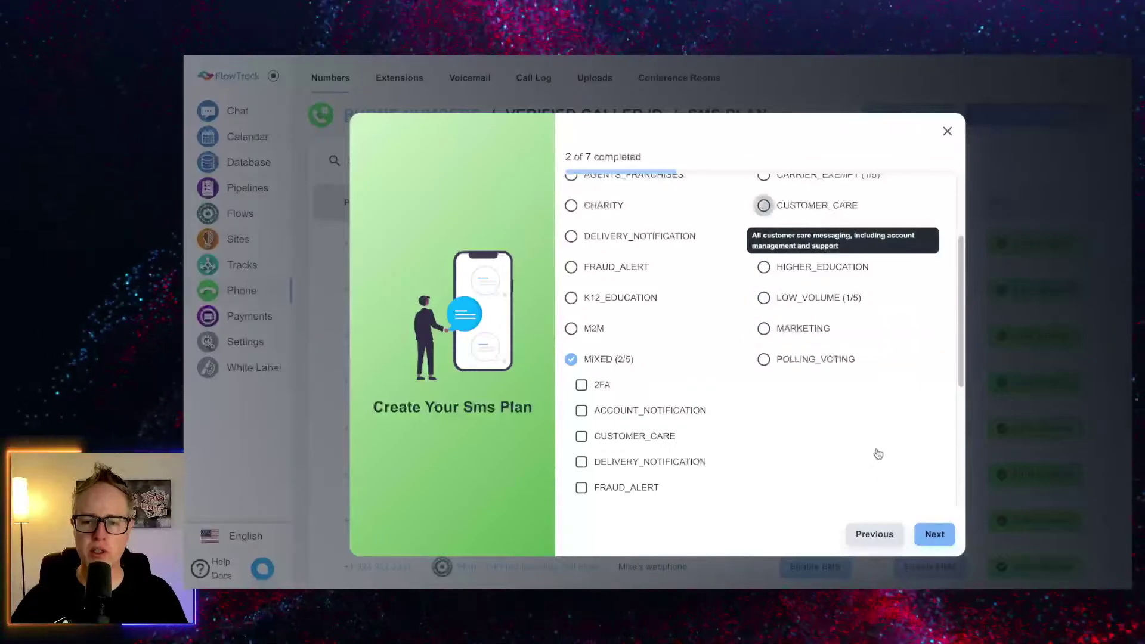
pyautogui.click(934, 533)
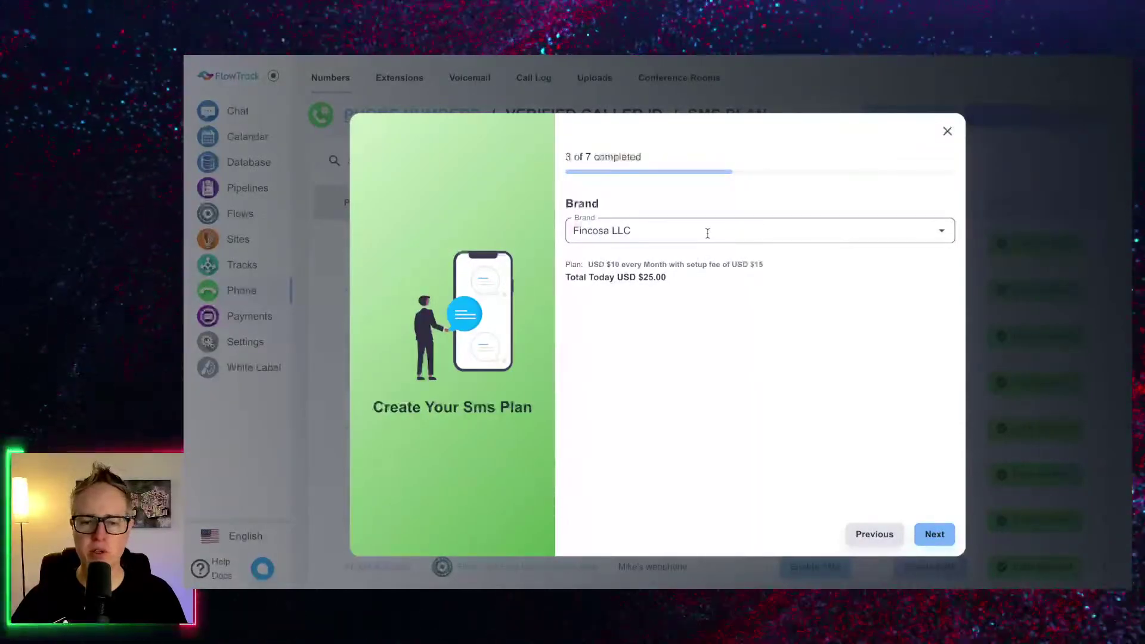
# - Check the plan pricing for the Fincosa LLC brand and leave the SMS plan setup without submitting it
pyautogui.moveTo(588, 266); pyautogui.dragTo(717, 275)
pyautogui.click(718, 274)
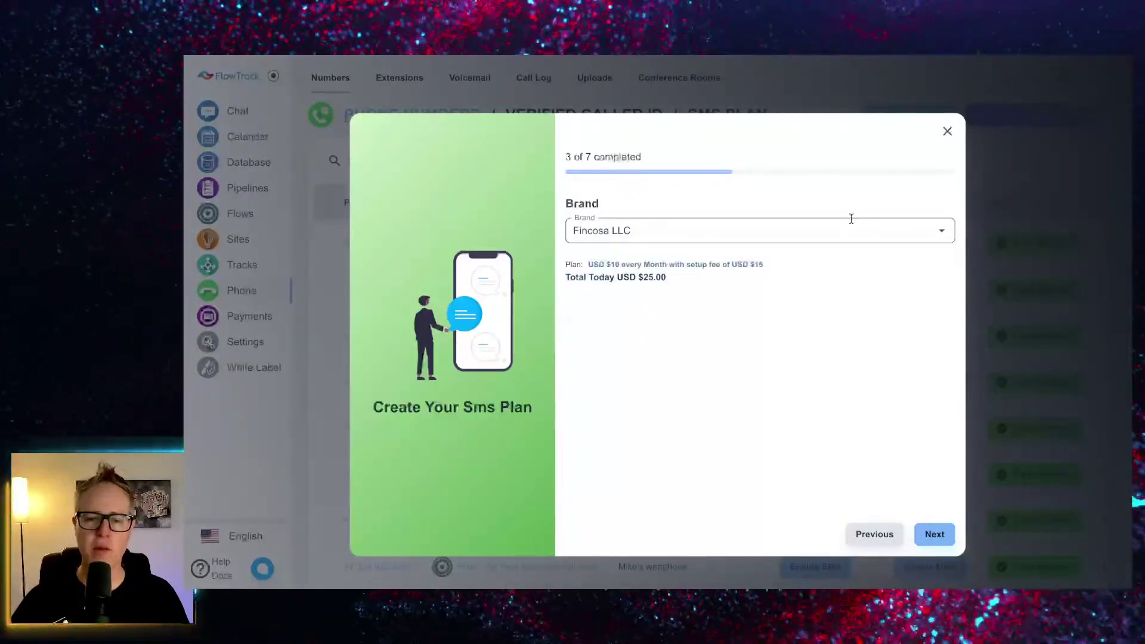
pyautogui.click(942, 132)
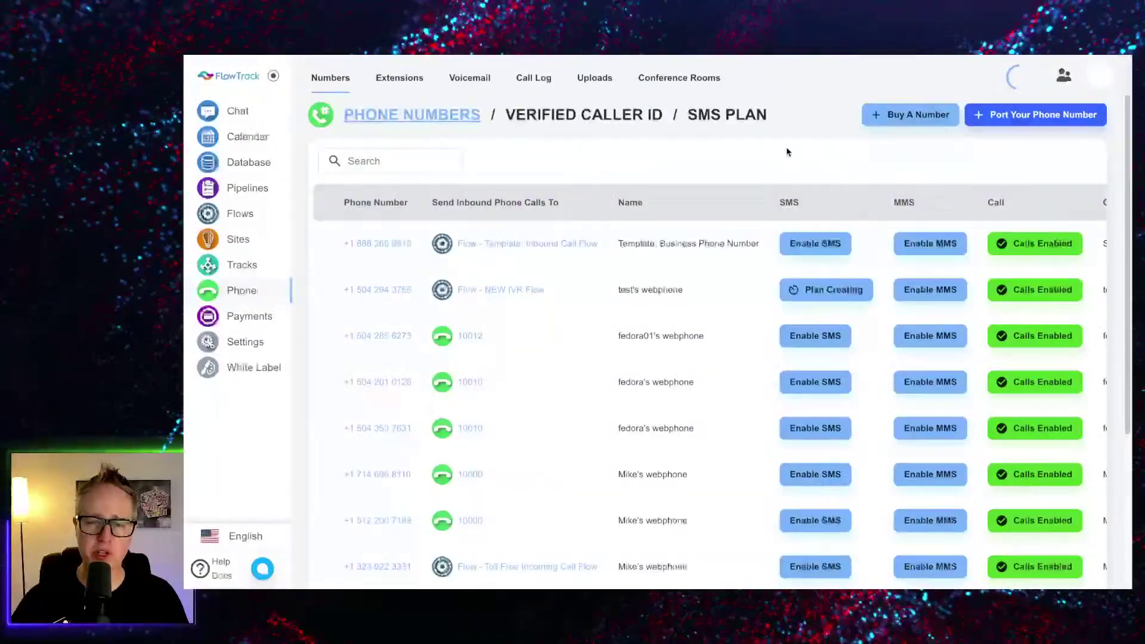
# - Review the brands and plans on the SMS Plan page, referring back to the phone numbers list
pyautogui.click(707, 116)
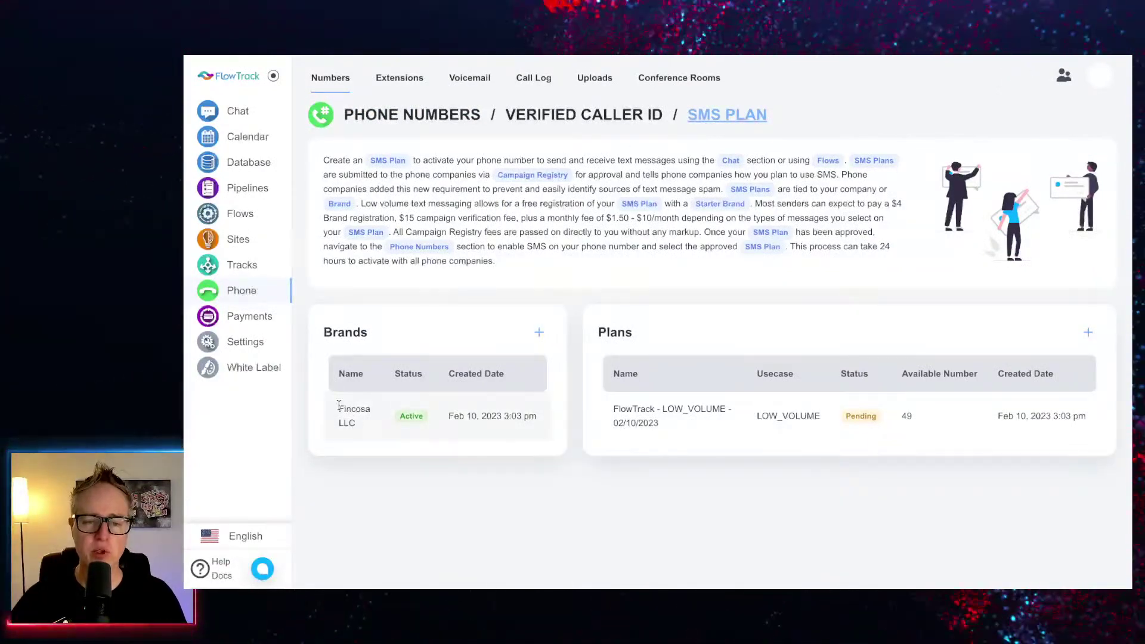
pyautogui.click(362, 413)
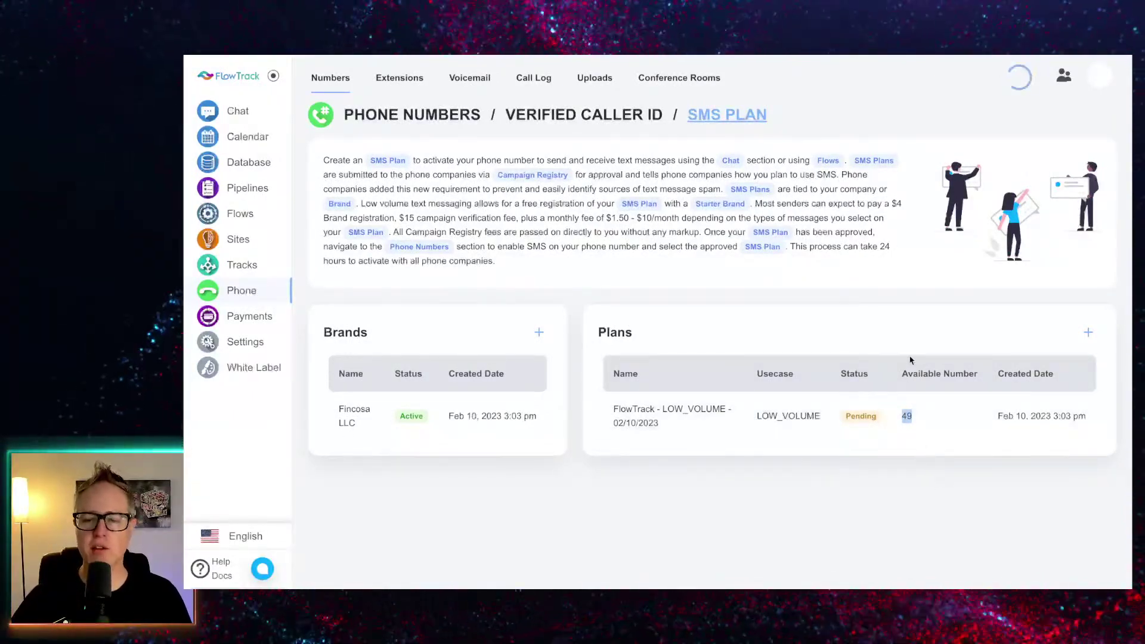
pyautogui.click(399, 116)
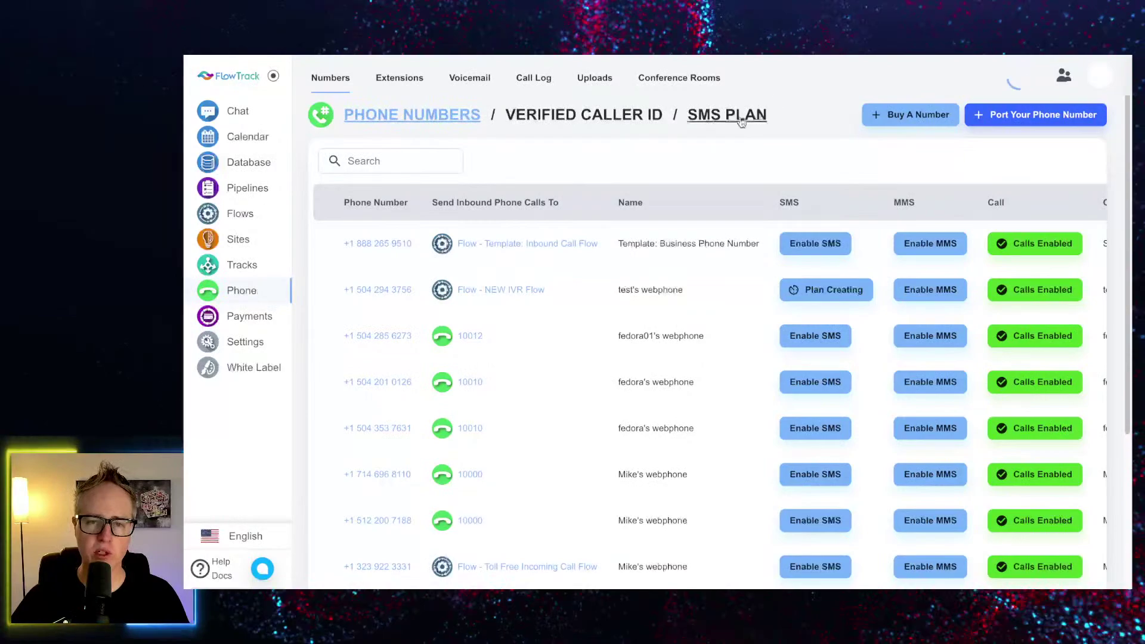
pyautogui.click(736, 119)
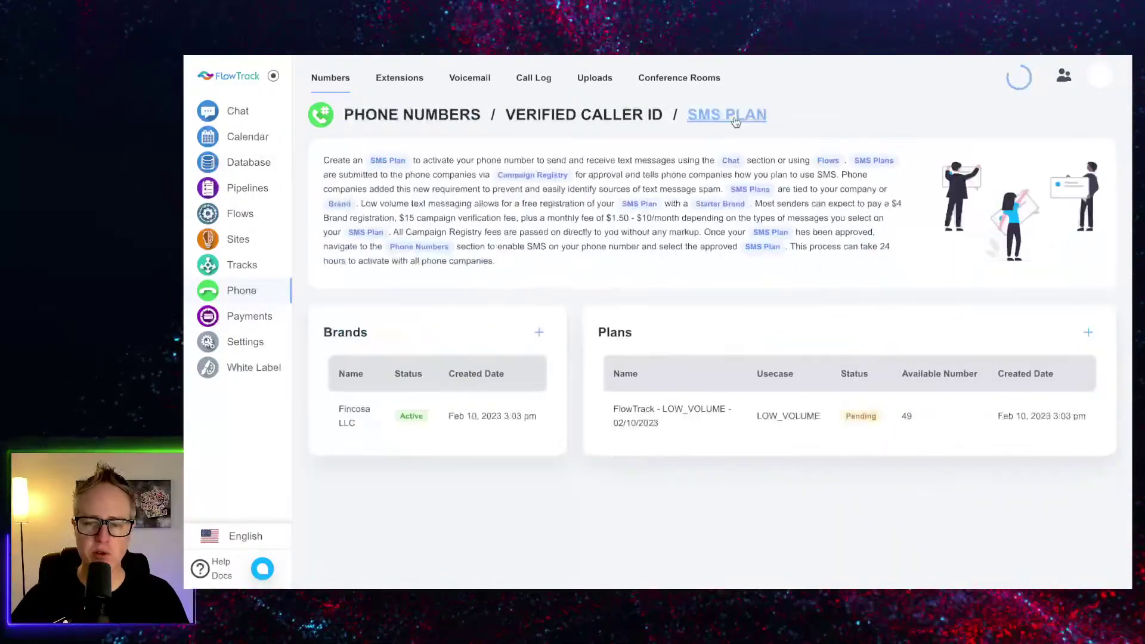